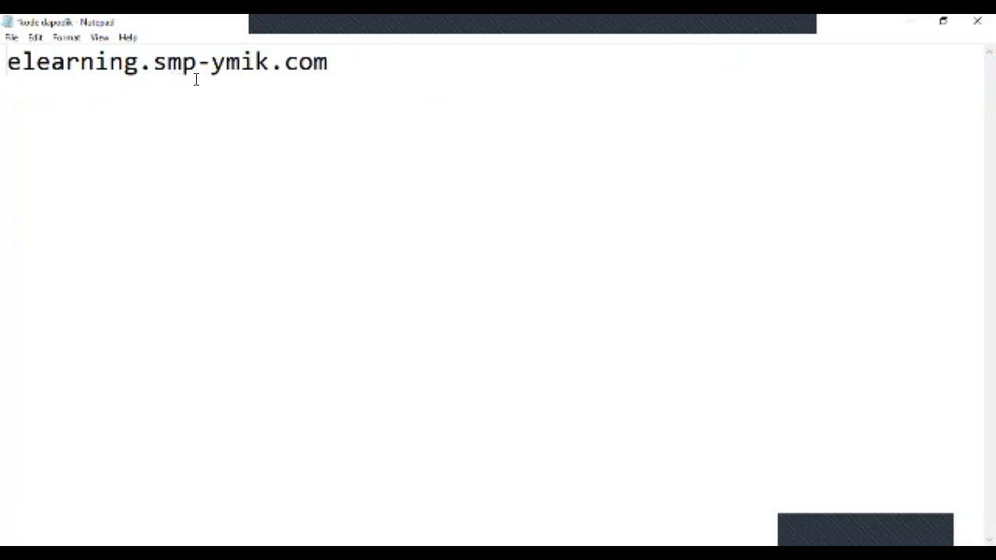
# - Check the elearning.smp-ymik.com site address noted in Notepad
pyautogui.click(326, 70)
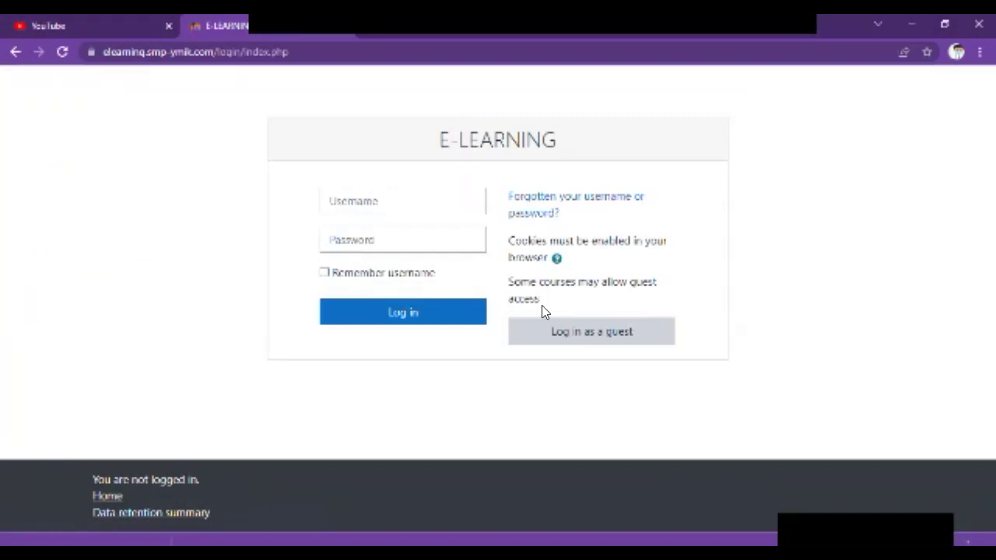
# - Log in to the E-LEARNING site with the student's username and password
pyautogui.click(391, 199)
pyautogui.click(278, 97)
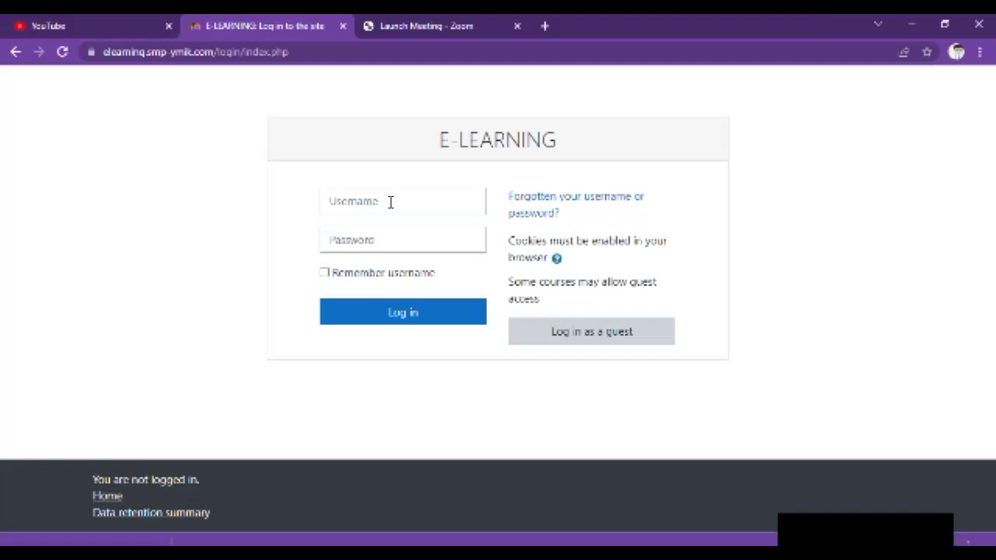
pyautogui.click(391, 202)
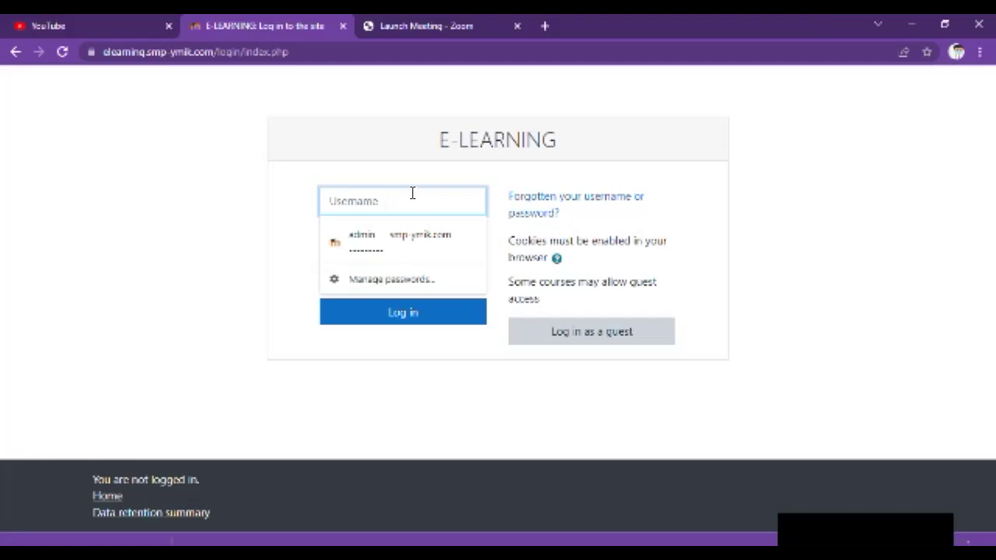
pyautogui.write('2026')
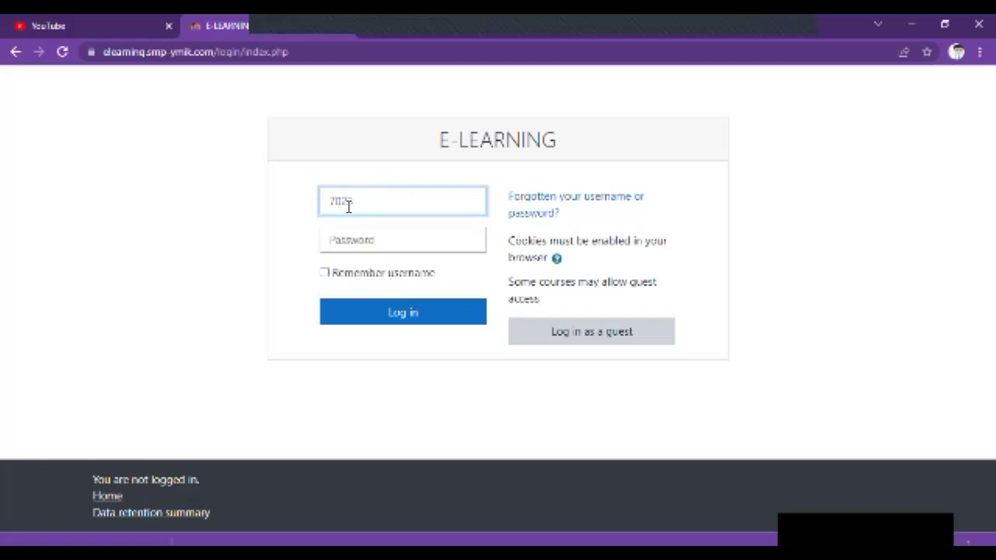
pyautogui.click(343, 237)
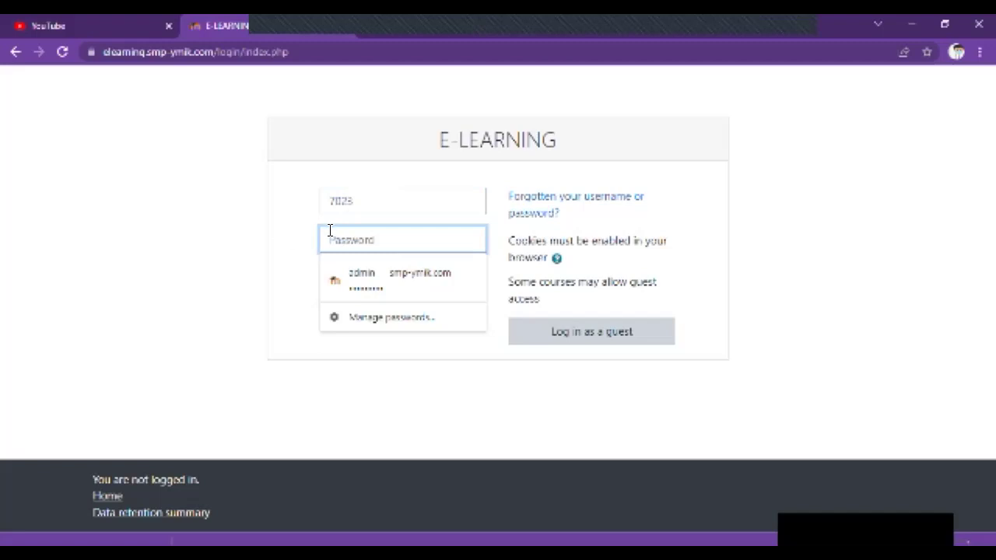
pyautogui.write('********')
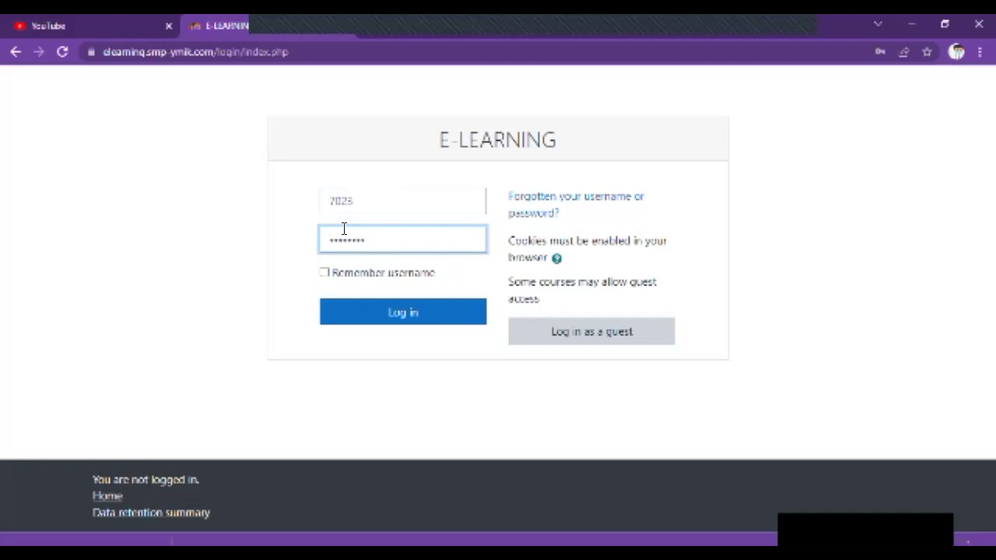
pyautogui.click(402, 312)
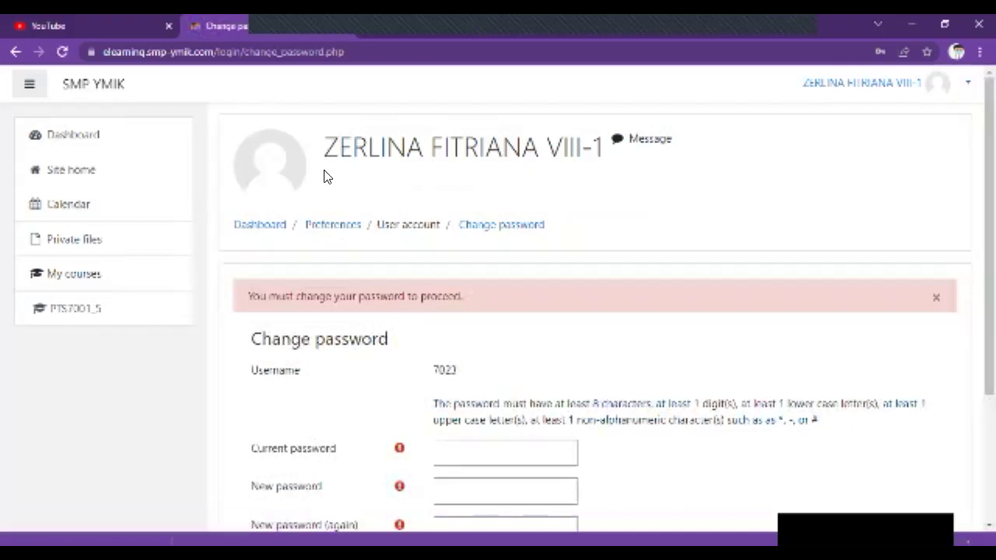
# - Enter the current password and the new password twice, then save the change
pyautogui.scroll(-2, 324, 178)
pyautogui.scroll(-1, 324, 178)
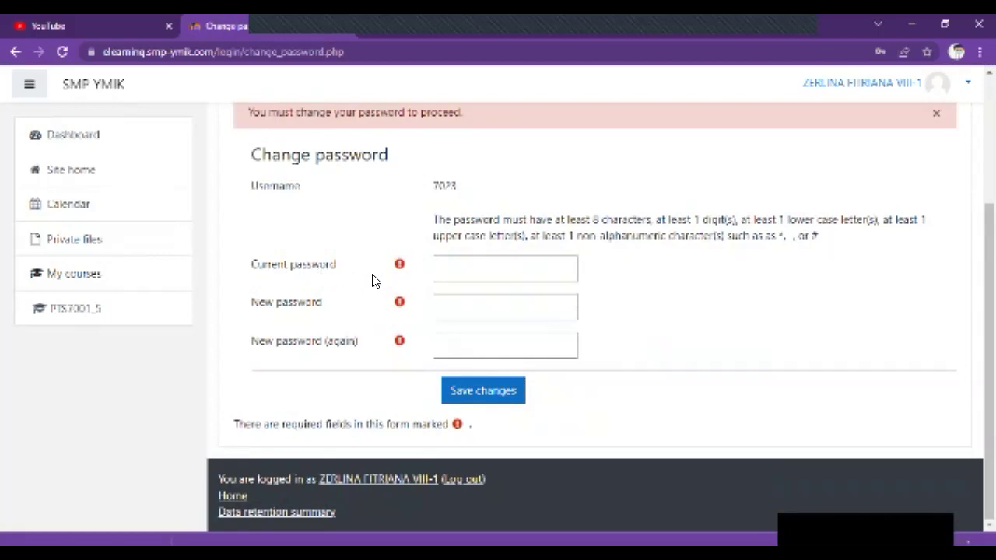
pyautogui.click(467, 276)
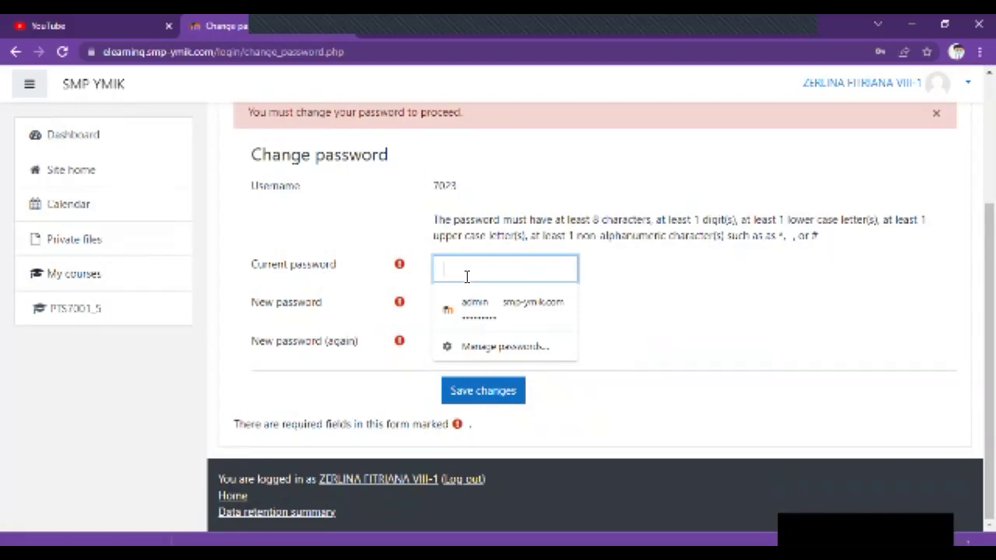
pyautogui.write('********')
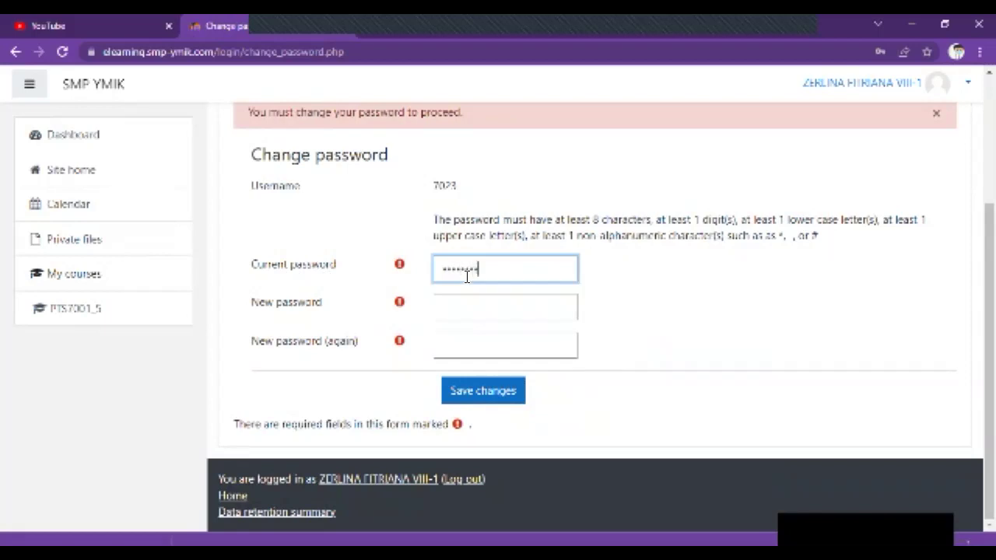
pyautogui.click(450, 307)
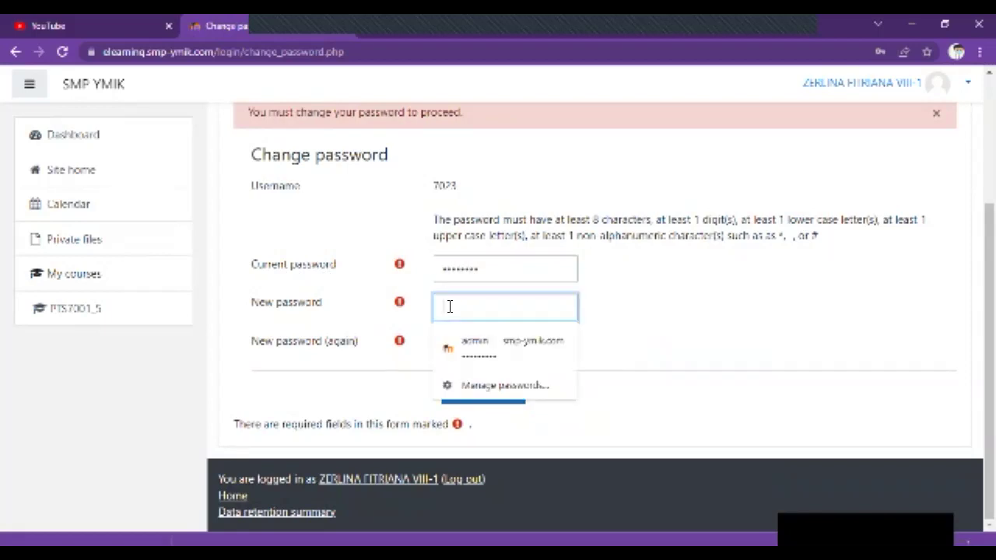
pyautogui.press('Escape')
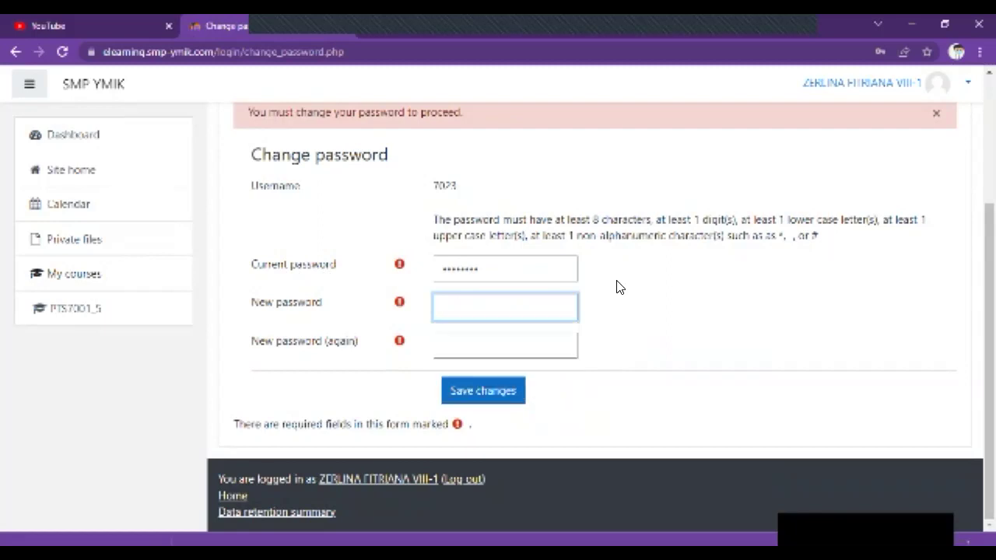
pyautogui.click(500, 305)
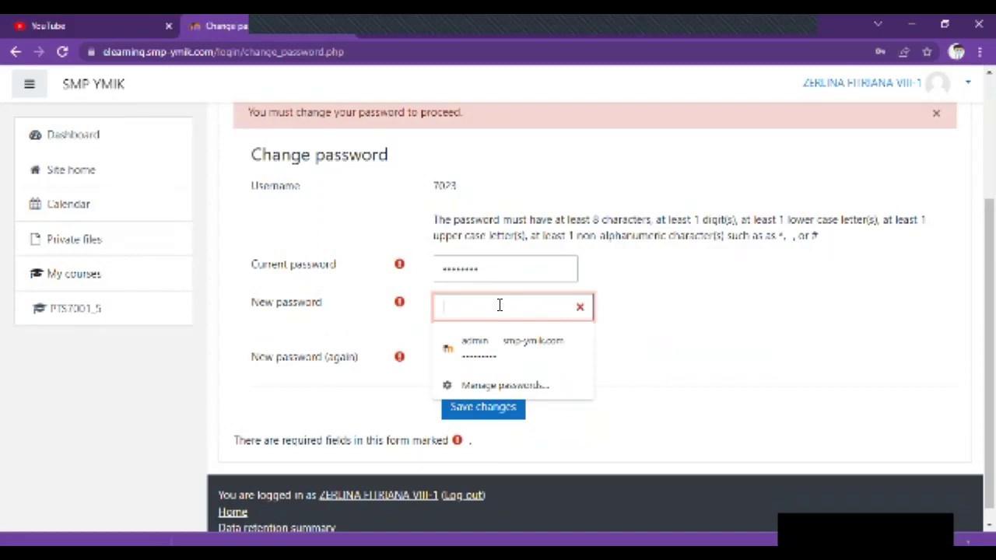
pyautogui.write('•••••••••')
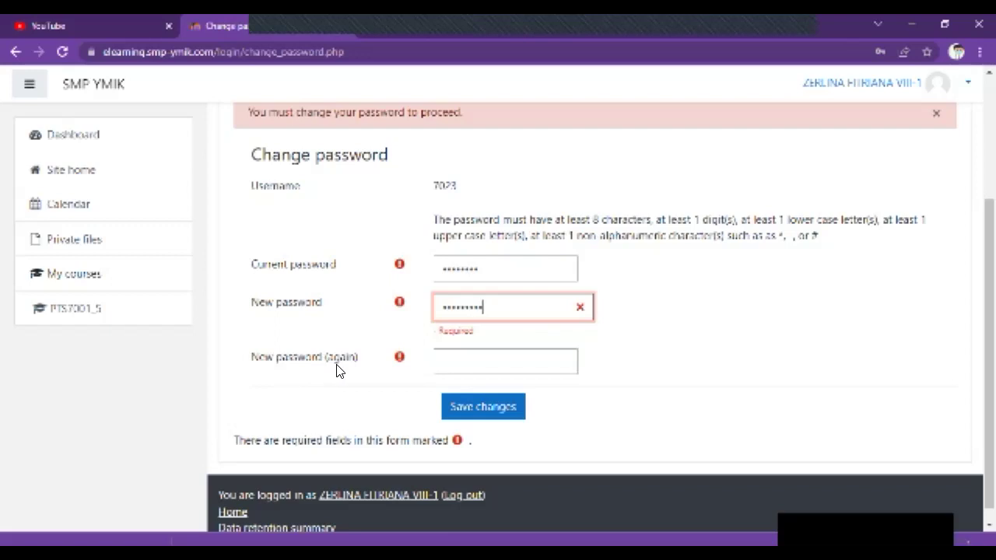
pyautogui.click(468, 366)
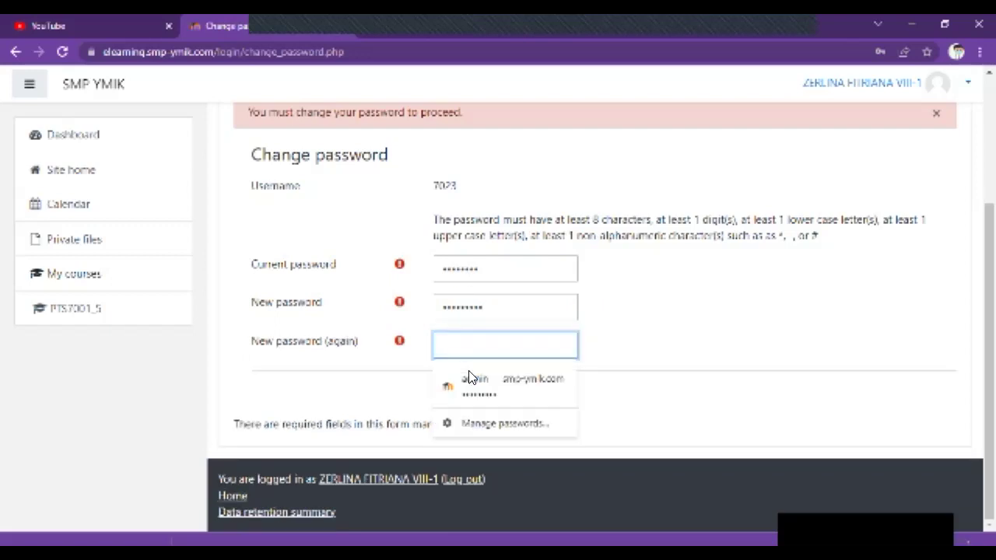
pyautogui.write('••')
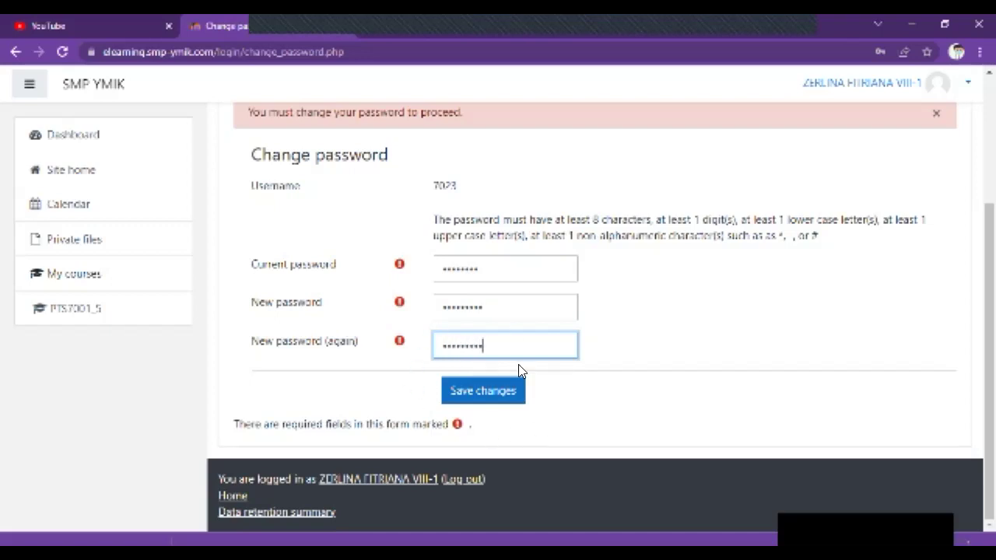
pyautogui.click(487, 394)
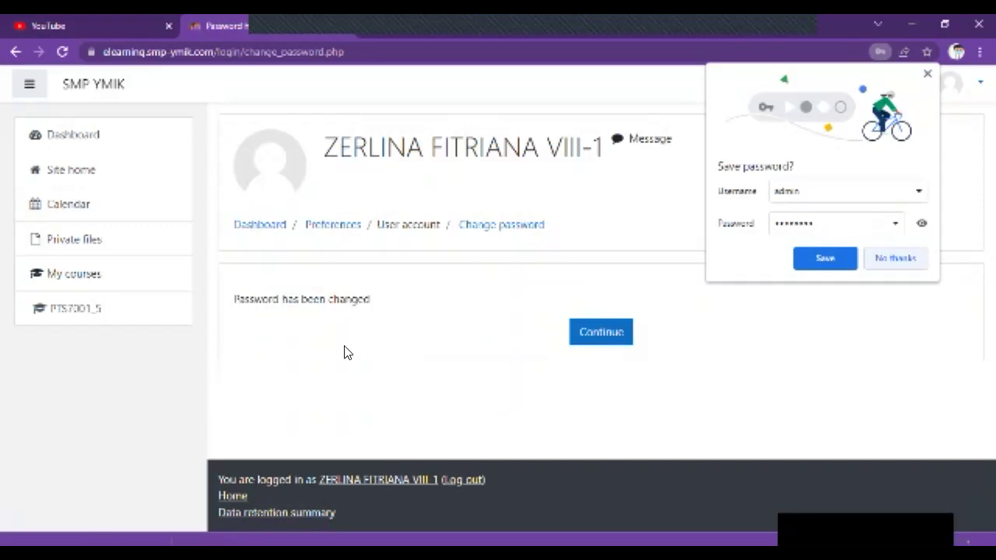
# - Continue past the password confirmation, dismiss the Dashboard tour, and scroll to Course overview
pyautogui.click(600, 335)
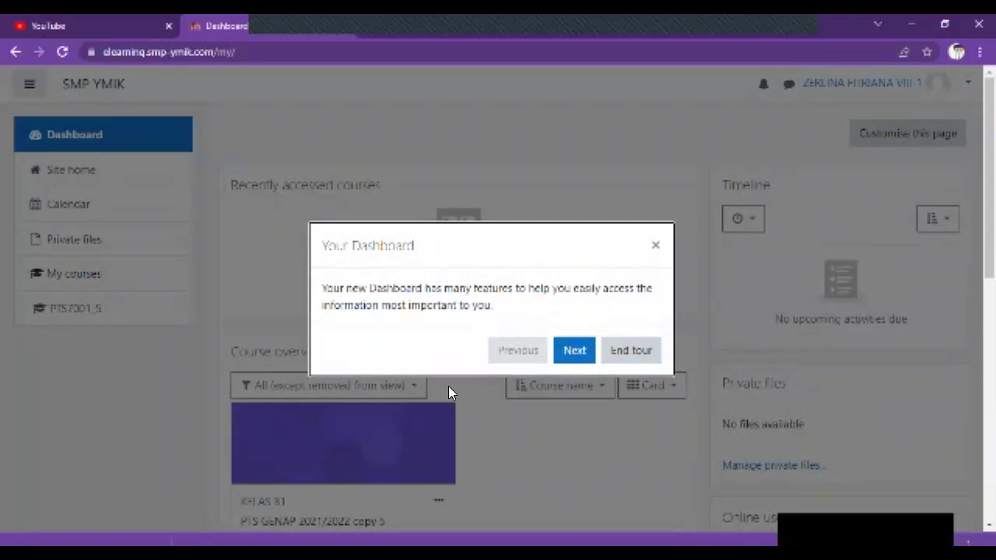
pyautogui.click(656, 246)
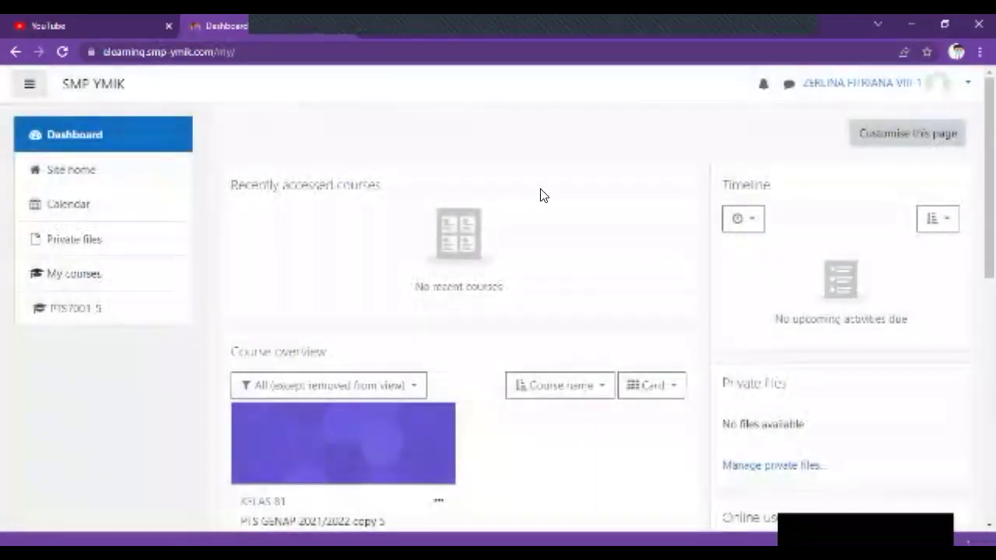
pyautogui.scroll(-1, 537, 192)
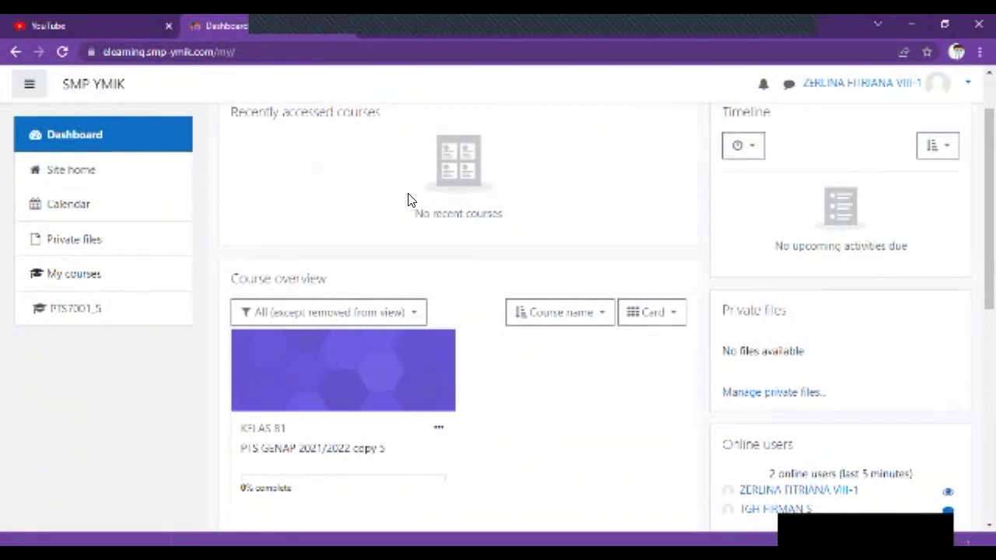
pyautogui.scroll(-2, 334, 200)
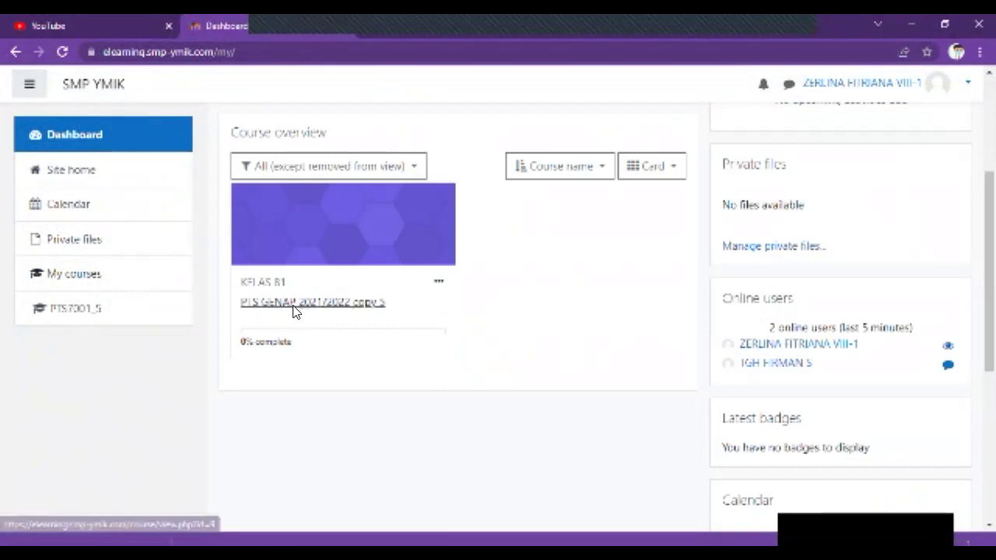
# - Open the PTS GENAP 2021/2022 copy 5 course, end its tour, and scroll to SENIN 21/02/2022
pyautogui.click(295, 305)
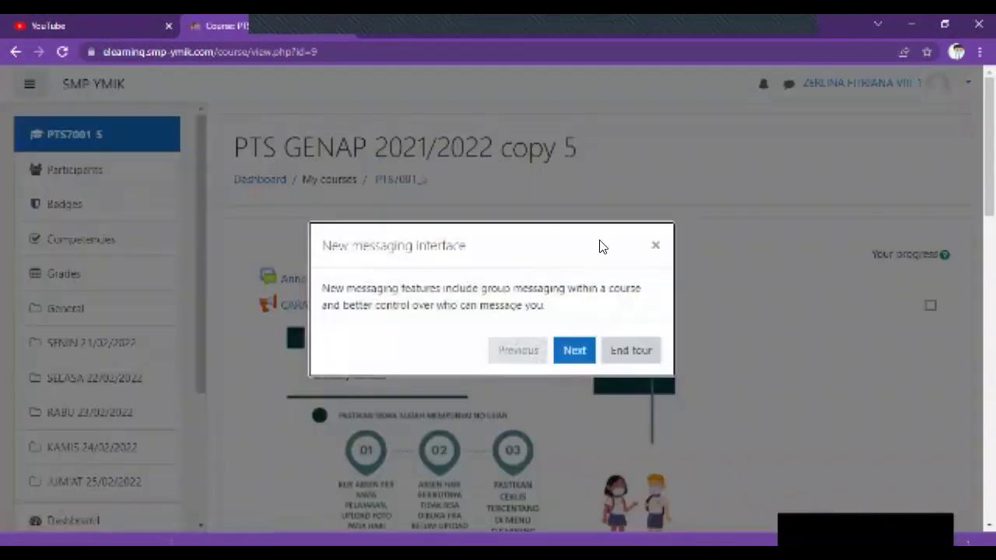
pyautogui.click(629, 349)
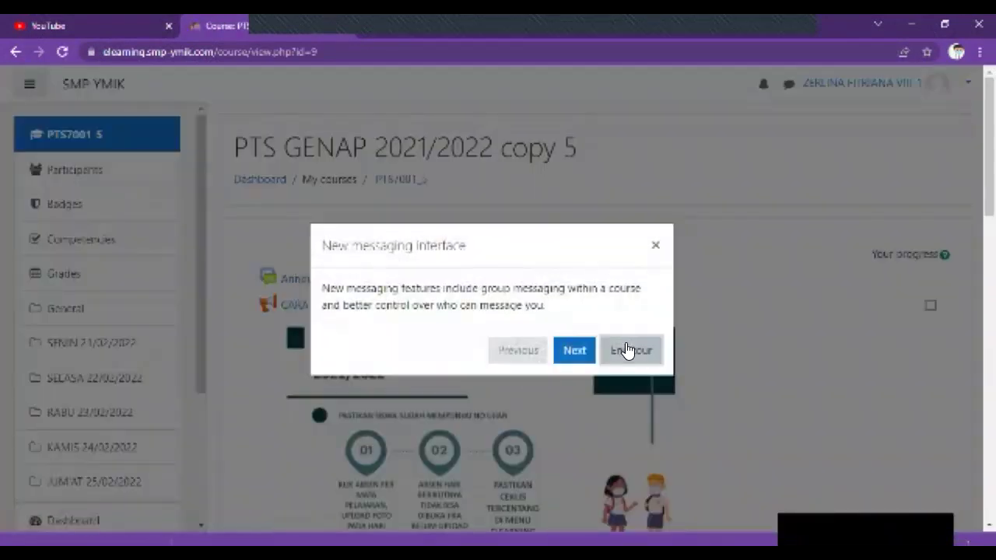
pyautogui.scroll(-1, 543, 218)
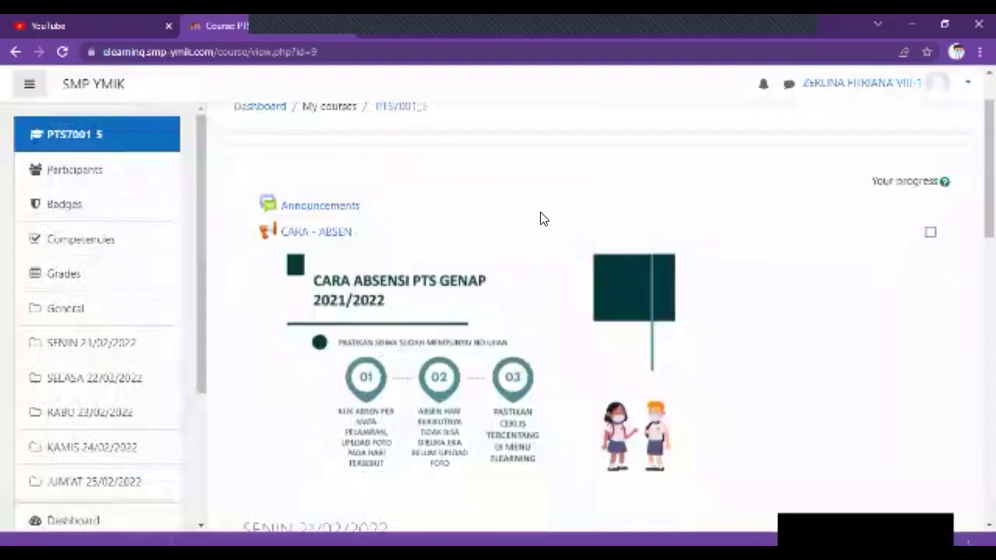
pyautogui.scroll(-1, 543, 219)
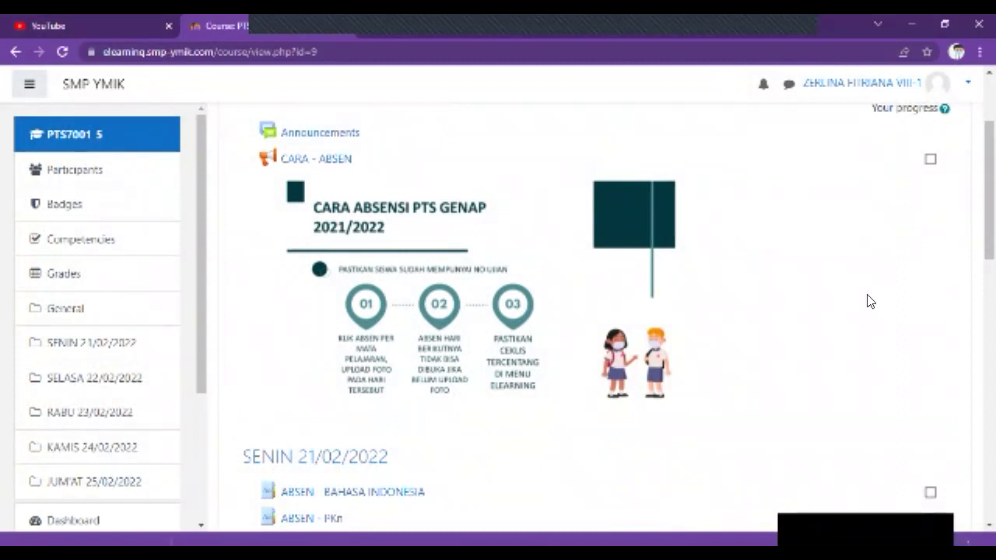
pyautogui.scroll(-2, 775, 239)
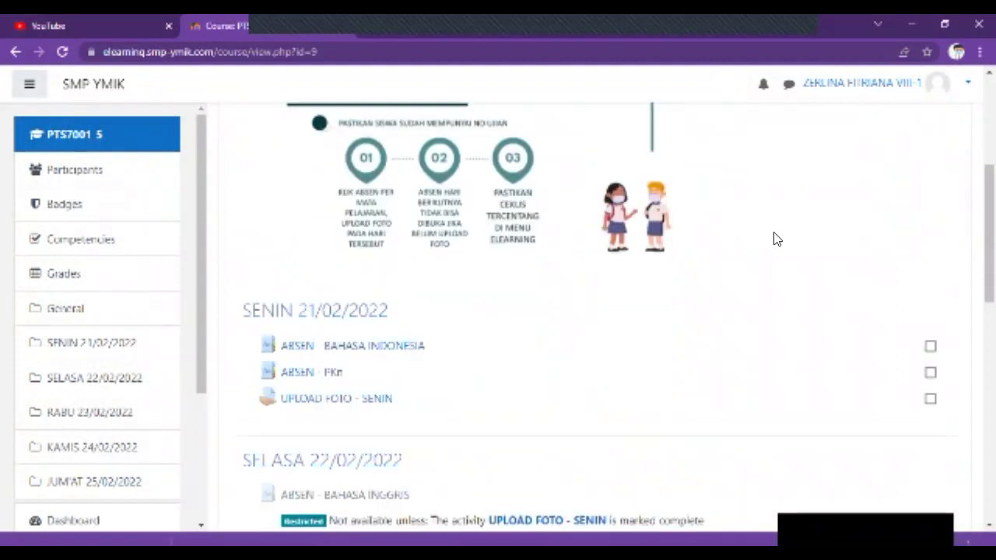
pyautogui.scroll(-1, 775, 239)
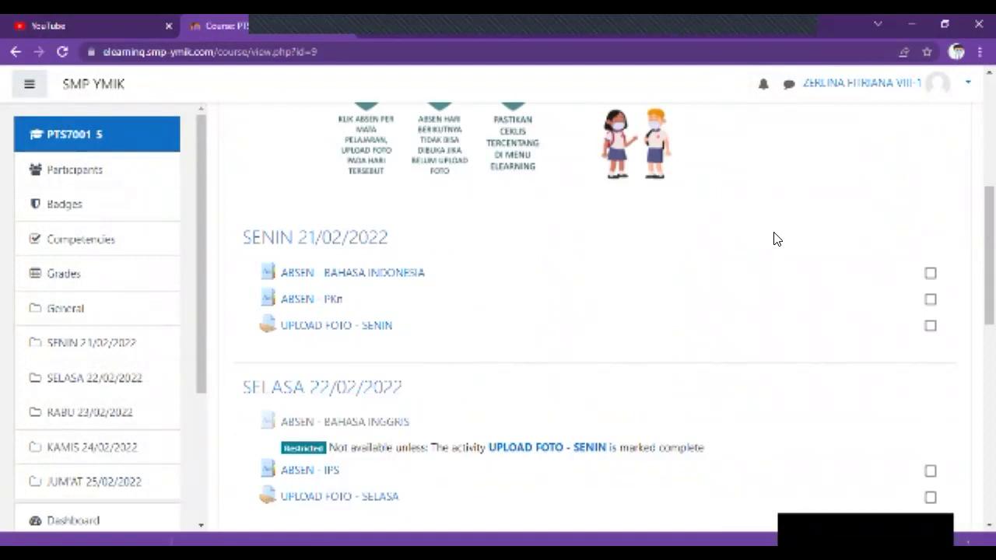
# - Open ABSEN - BAHASA INDONESIA, try its NIS login fields, then return to the Dashboard
pyautogui.click(360, 275)
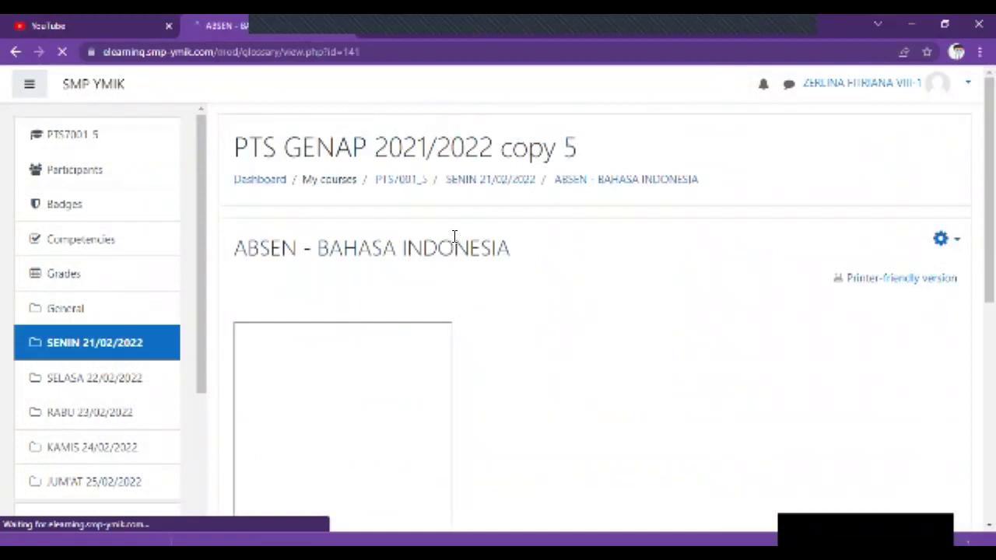
pyautogui.scroll(-2, 478, 260)
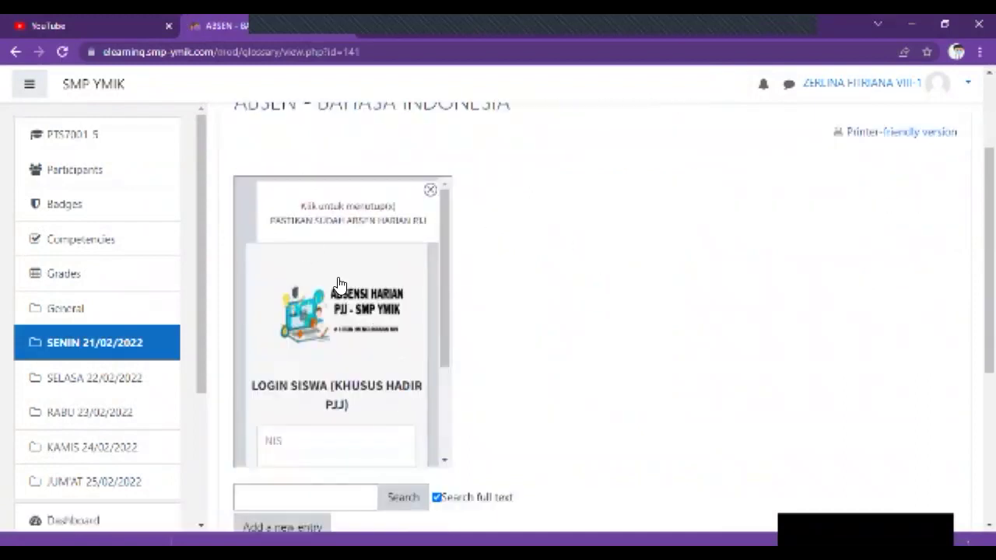
pyautogui.scroll(-2, 327, 296)
pyautogui.click(312, 296)
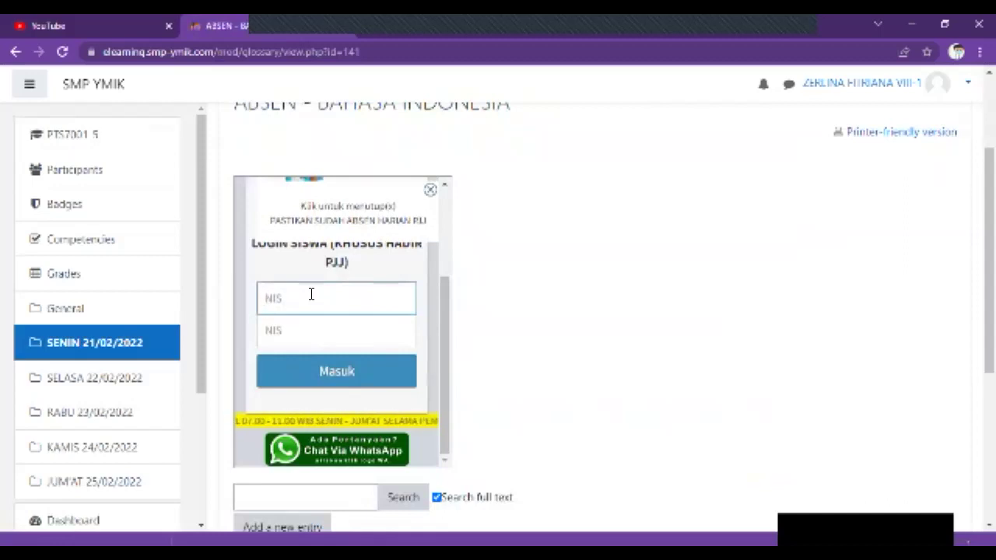
pyautogui.click(286, 328)
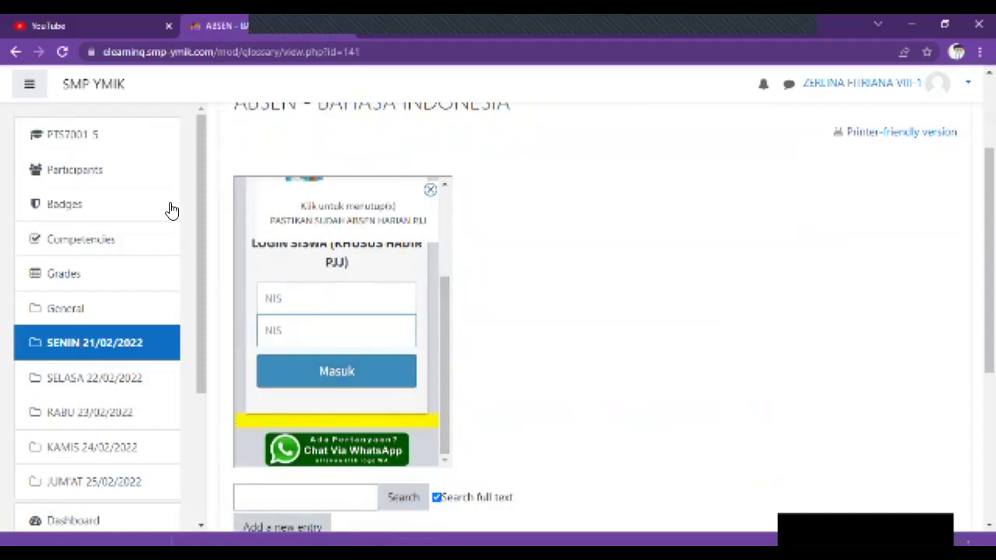
pyautogui.click(99, 86)
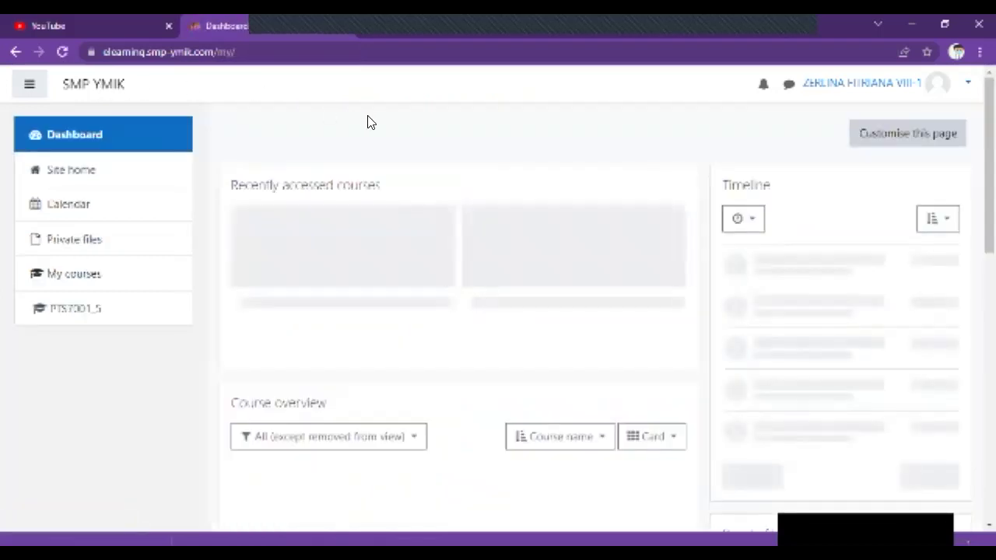
# - Reopen the PTS GENAP 2021/2022 copy 5 course and go to the UPLOAD FOTO - SENIN assignment
pyautogui.scroll(-2, 359, 129)
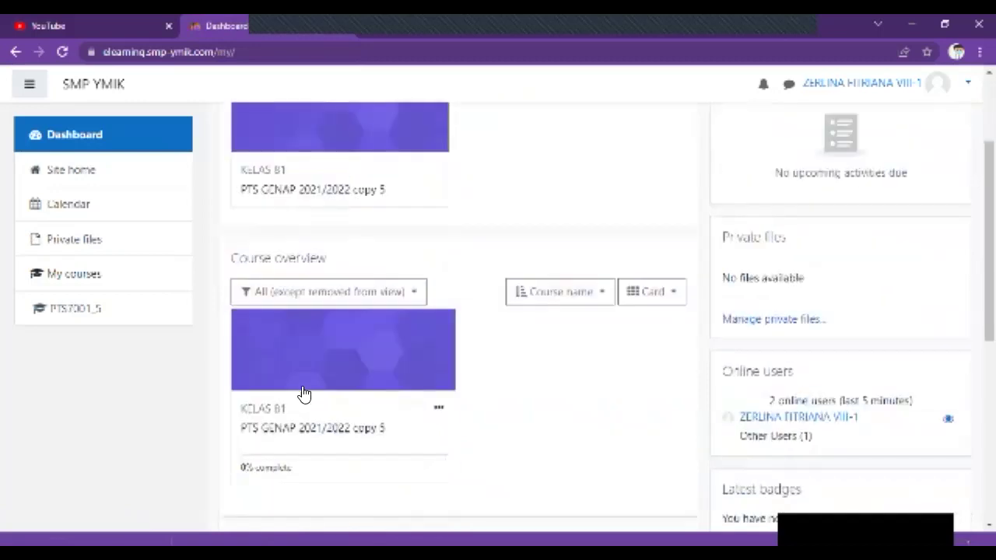
pyautogui.click(306, 429)
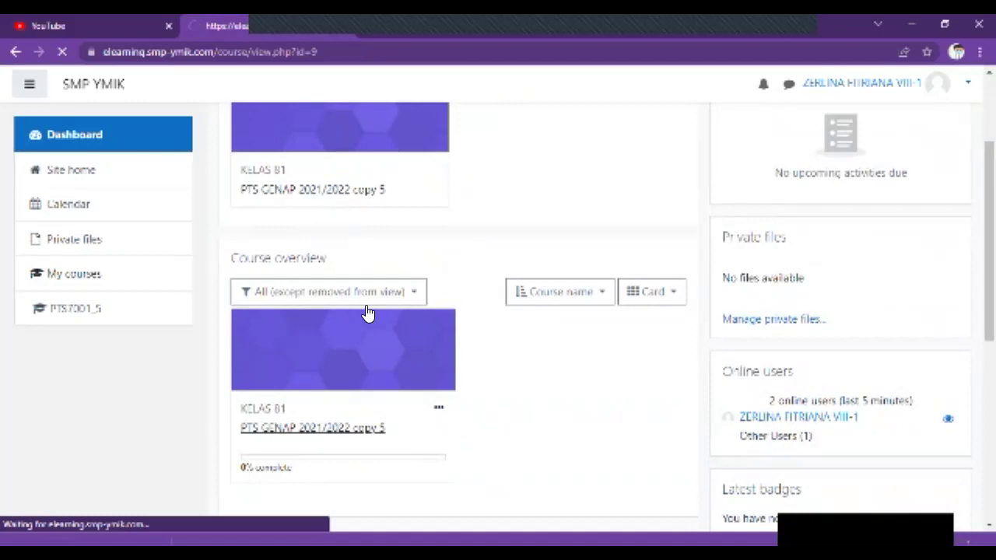
pyautogui.scroll(-2, 334, 302)
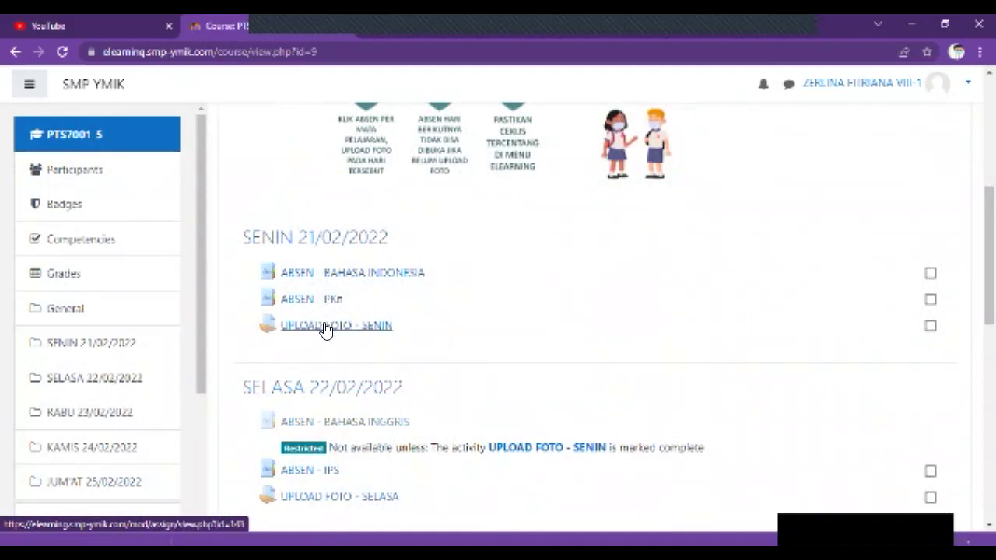
pyautogui.scroll(-1, 371, 296)
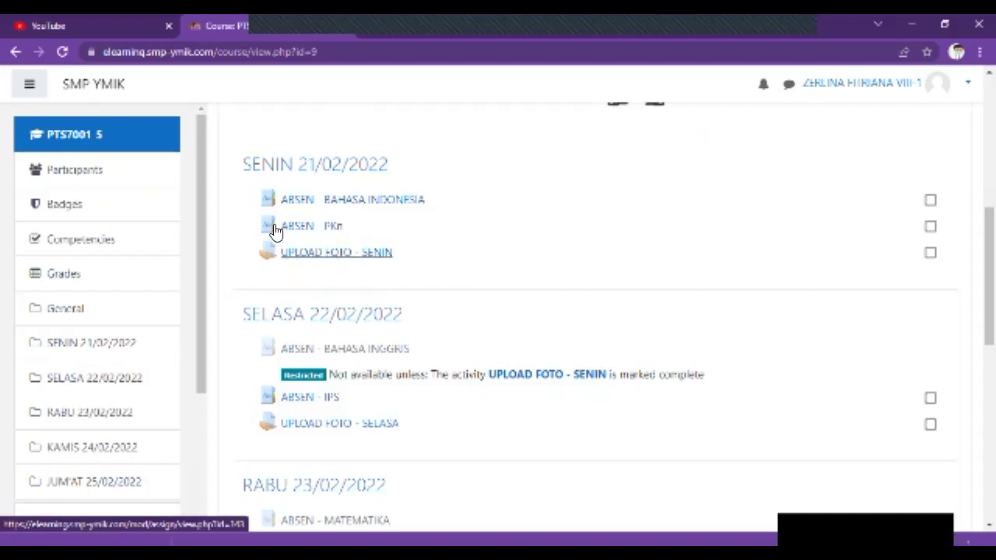
pyautogui.click(329, 256)
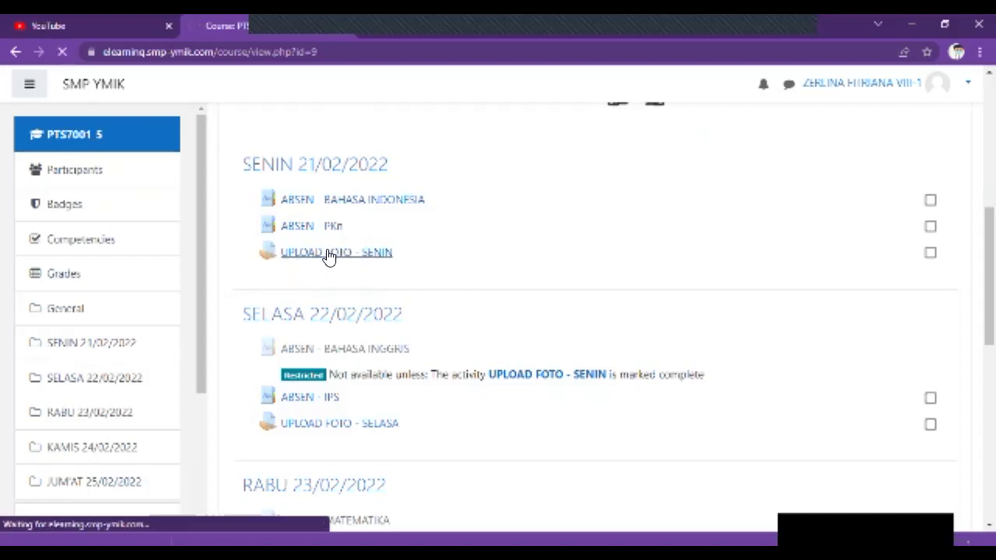
# - Start a new submission for UPLOAD FOTO - SENIN and bring up the File picker
pyautogui.scroll(-2, 325, 258)
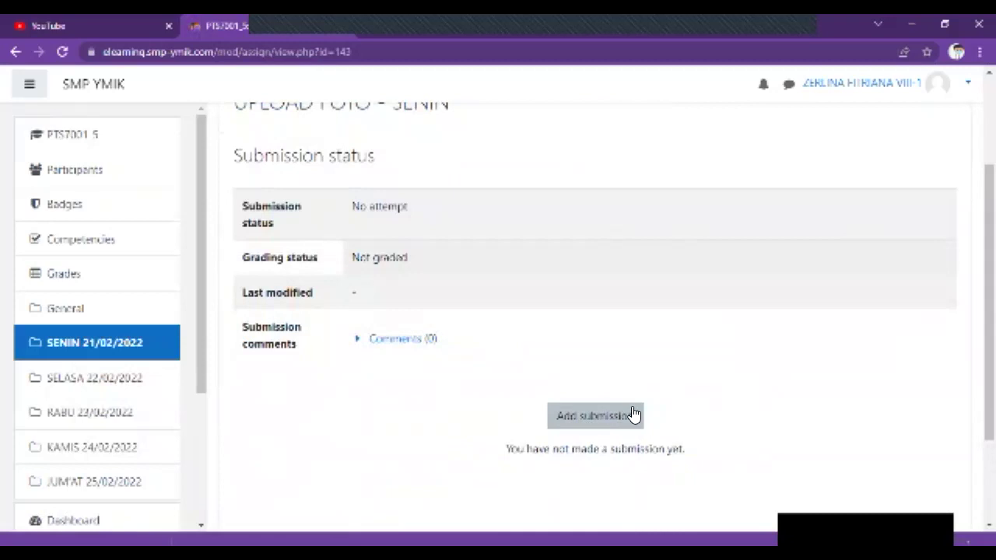
pyautogui.click(591, 418)
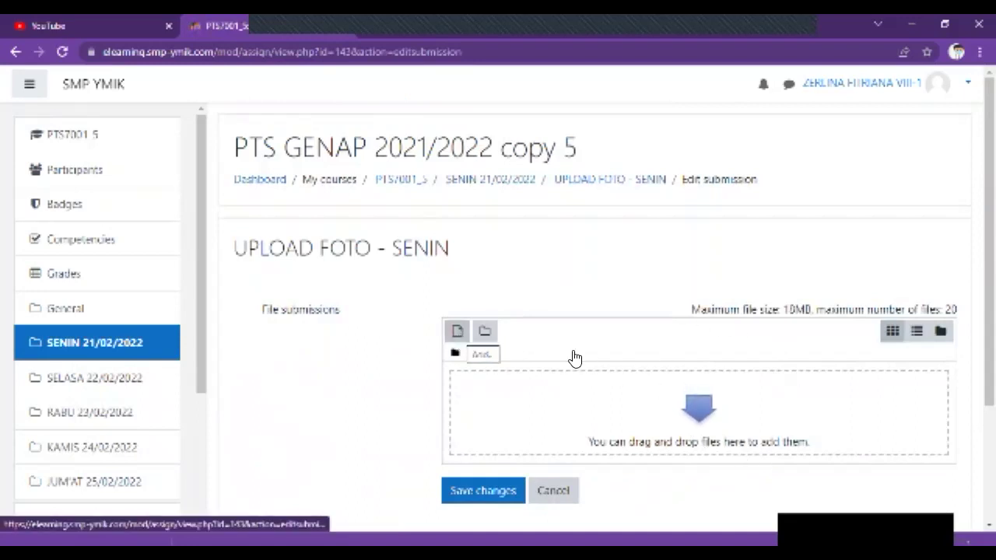
pyautogui.click(697, 405)
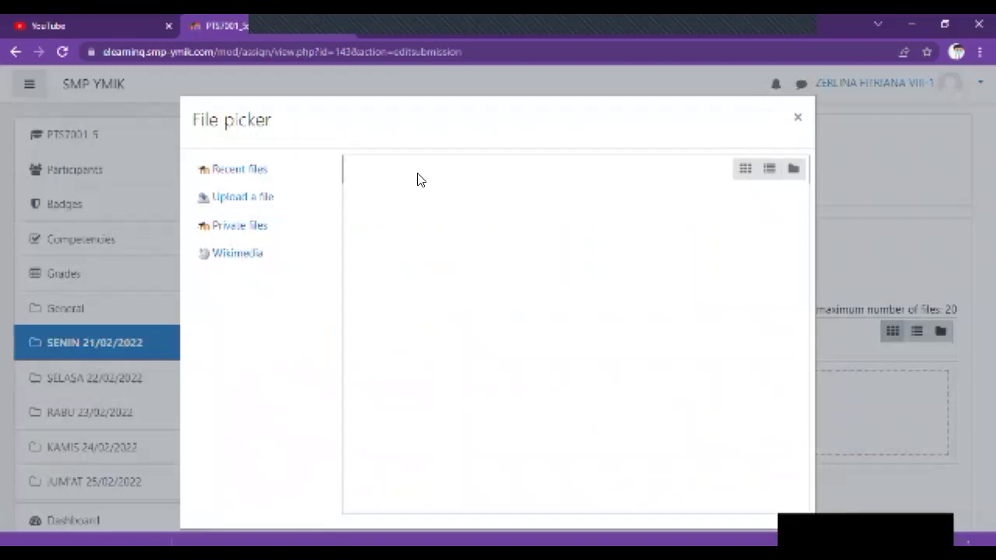
# - Choose Upload a file in the File picker and browse the computer for the photo
pyautogui.click(268, 202)
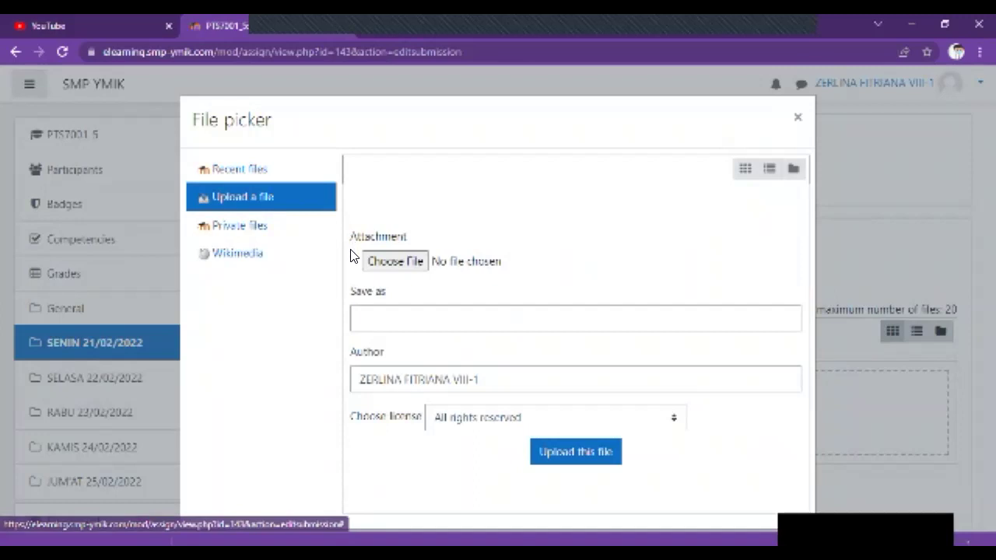
pyautogui.click(402, 264)
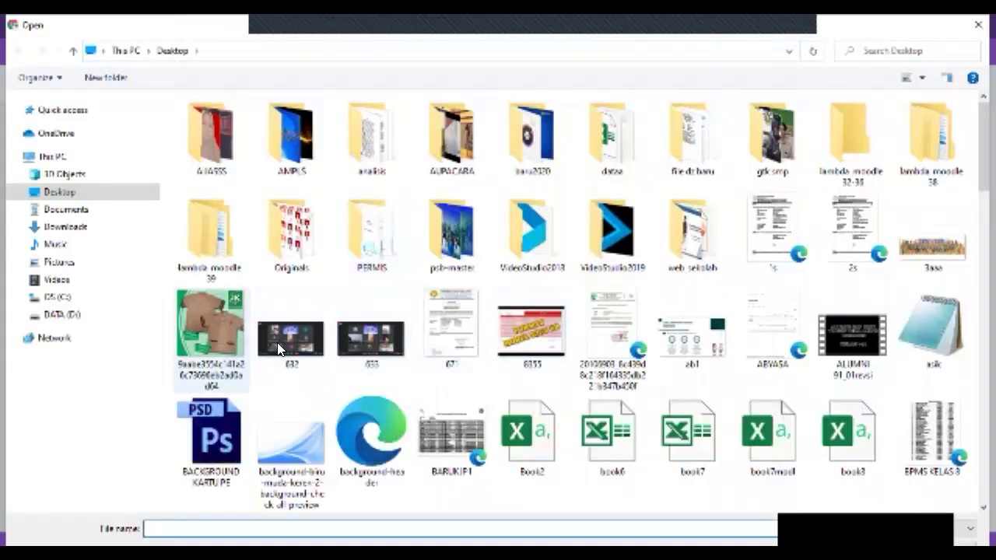
# - Pick the green-thumbnail photo 9aabe3554c…ad0ad64.jpg from the Desktop
pyautogui.doubleClick(232, 346)
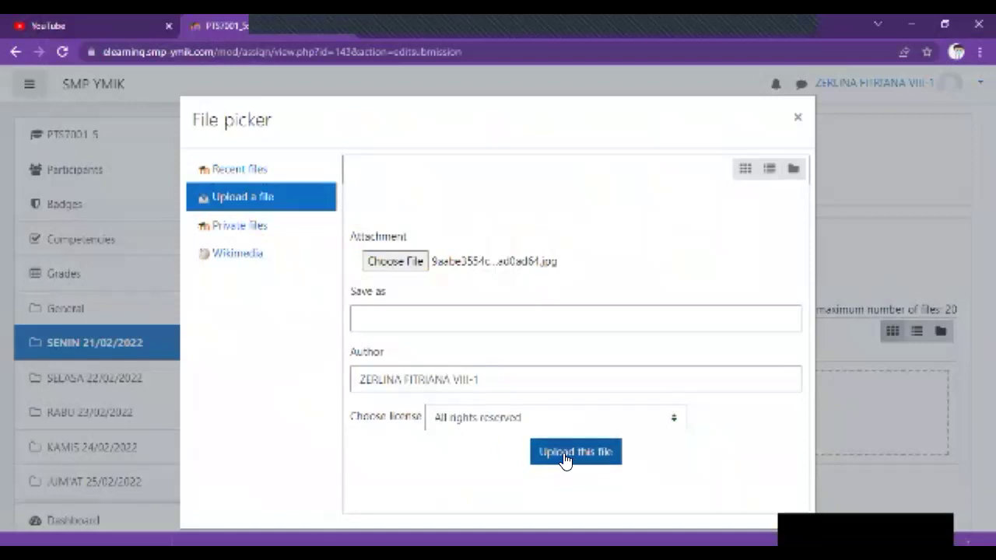
# - Upload photo 9aabe3554c1… from the File picker into the UPLOAD FOTO - SENIN submission
pyautogui.click(565, 460)
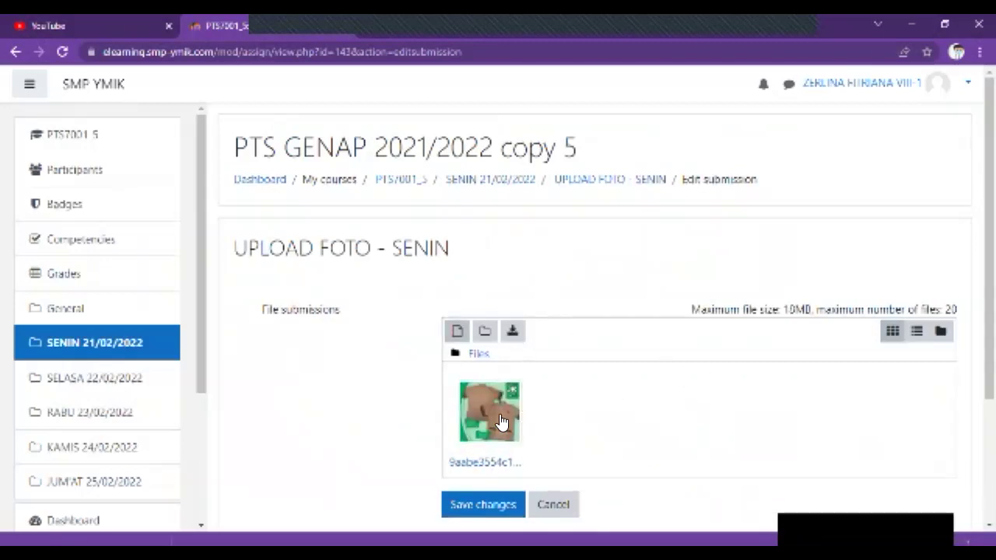
pyautogui.scroll(-2, 373, 342)
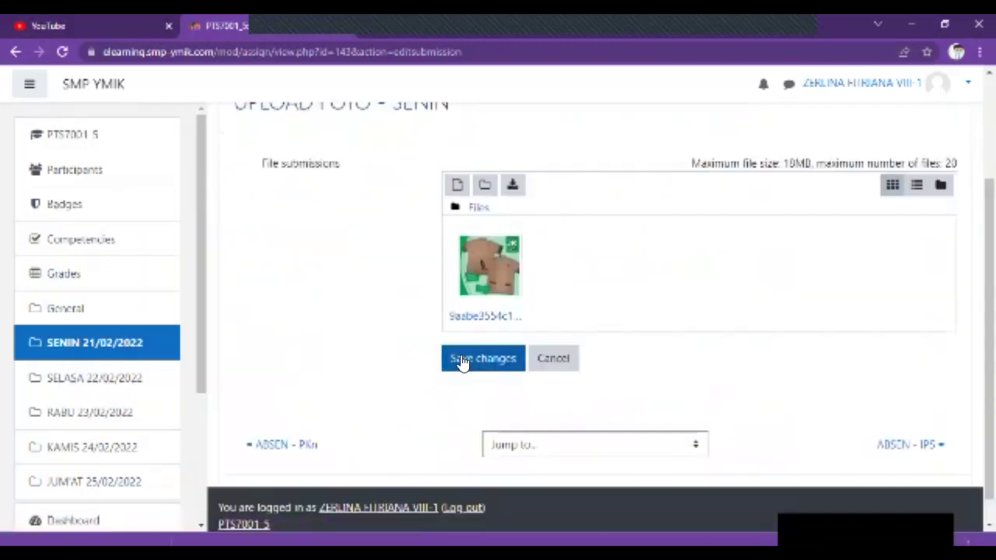
# - Save the photo submission, confirm it reads Submitted for grading, and return to the course page
pyautogui.click(493, 366)
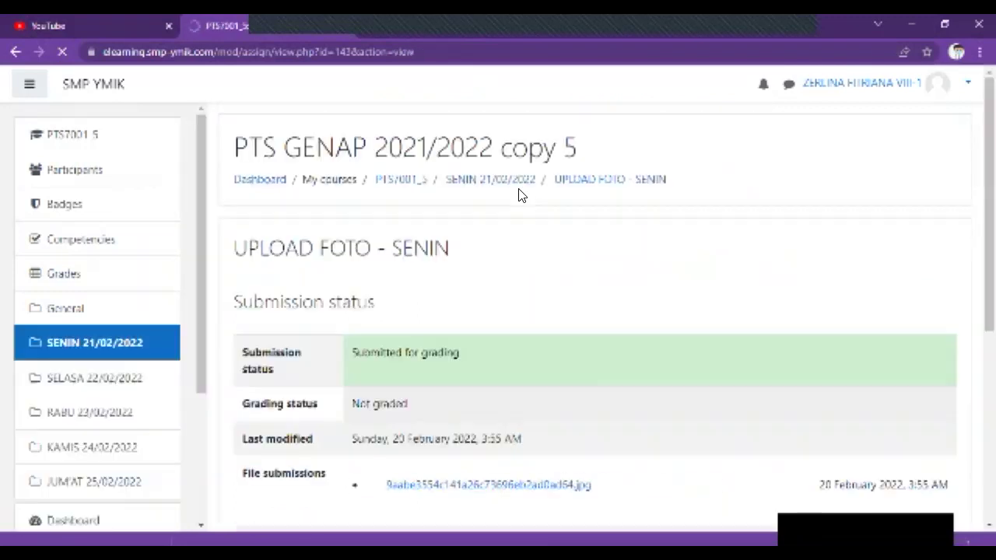
pyautogui.scroll(-2, 517, 194)
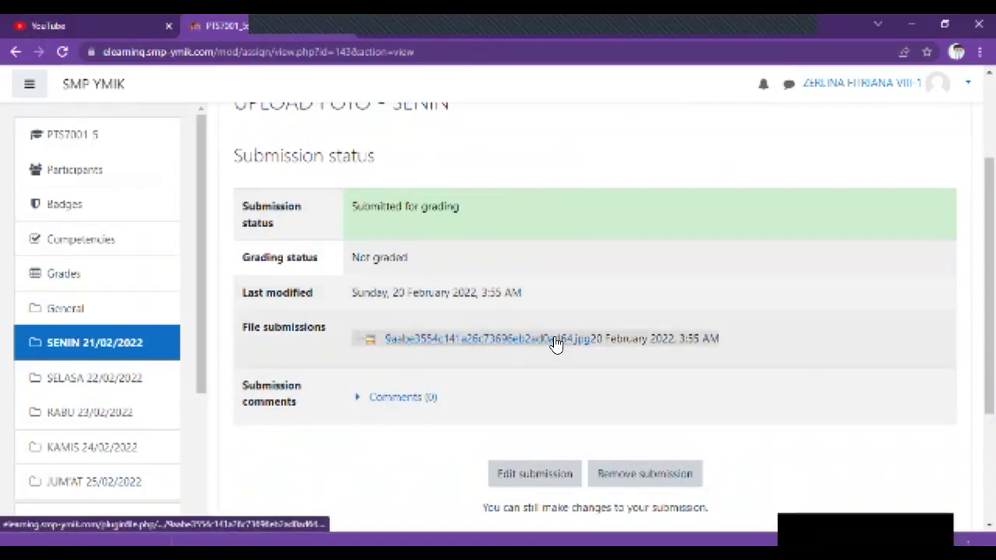
pyautogui.scroll(-1, 611, 346)
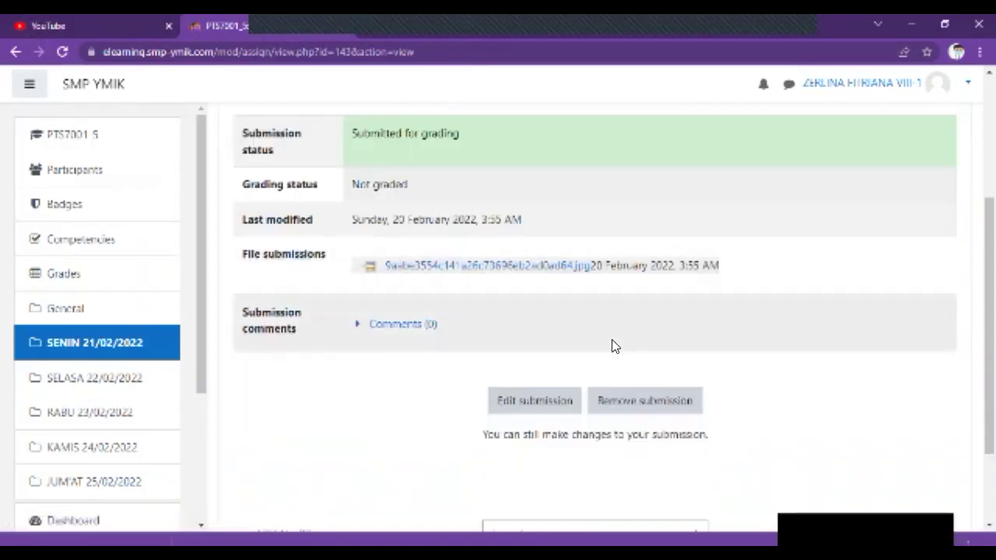
pyautogui.click(627, 411)
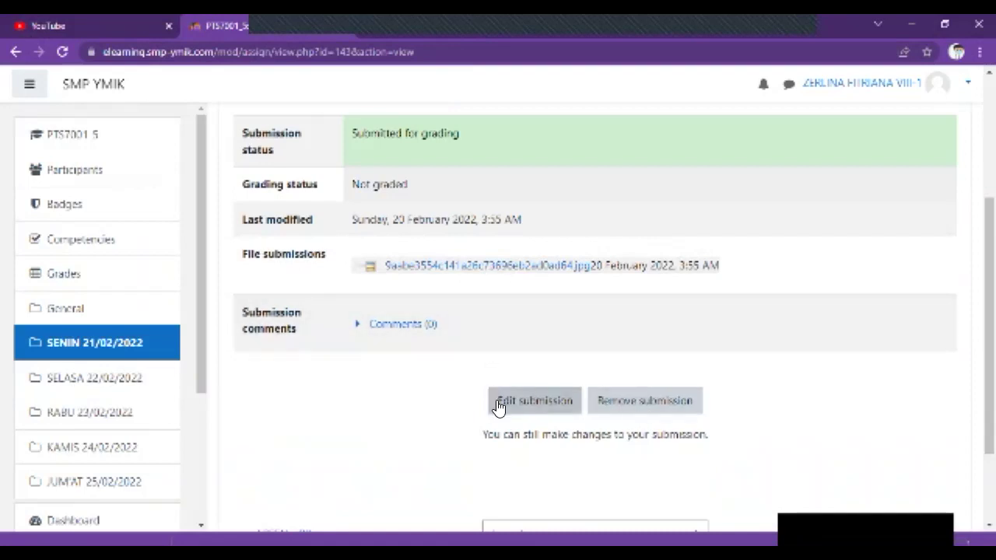
pyautogui.scroll(-1, 498, 408)
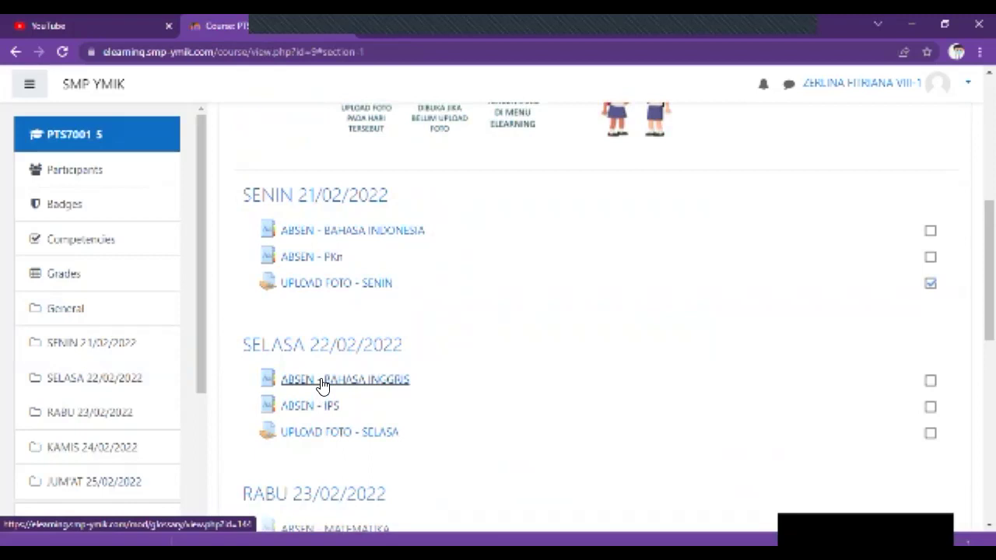
pyautogui.scroll(-2, 319, 393)
pyautogui.scroll(-2, 305, 366)
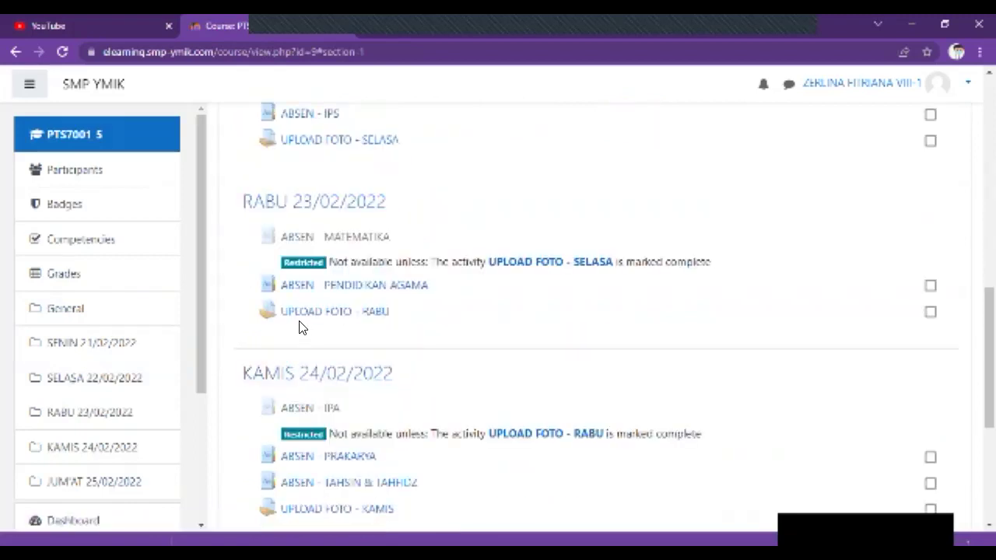
pyautogui.scroll(-2, 302, 327)
pyautogui.scroll(-3, 319, 311)
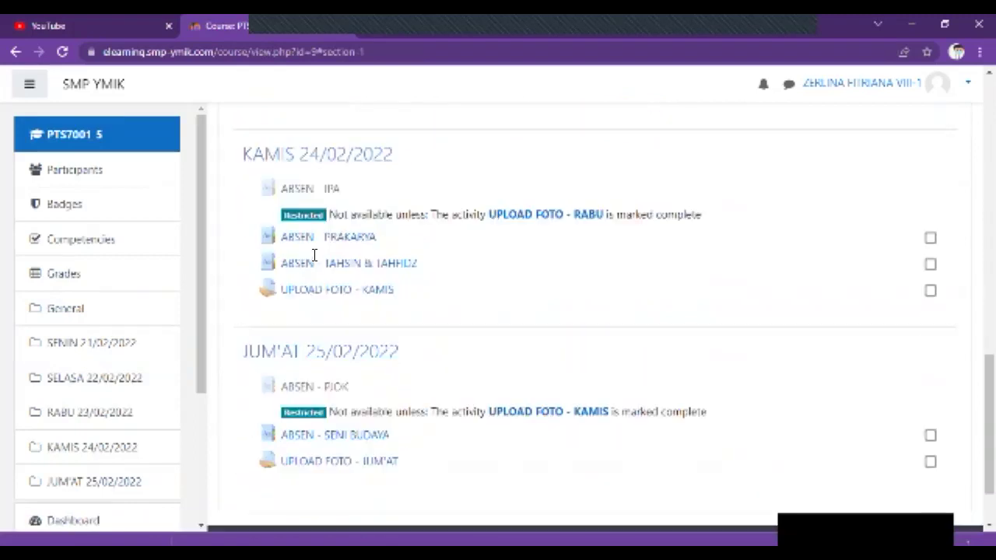
pyautogui.scroll(2, 324, 322)
pyautogui.scroll(12, 343, 312)
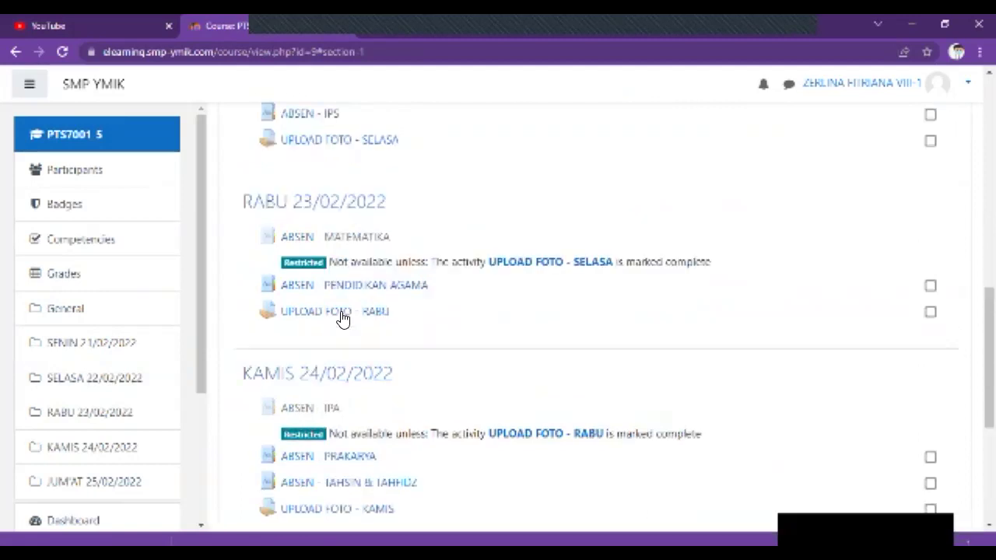